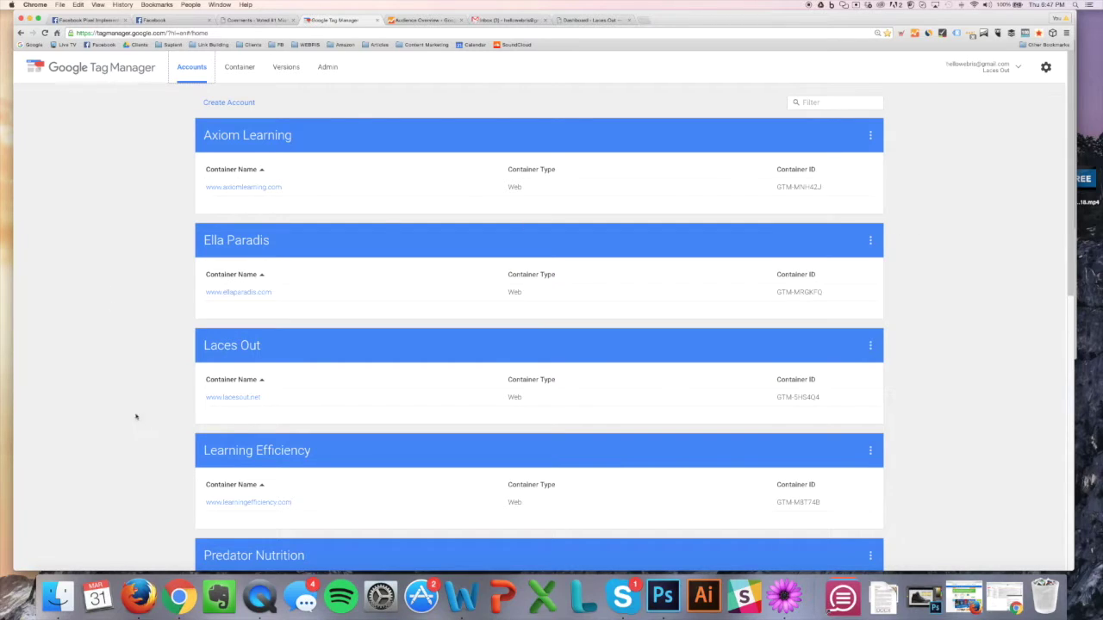
pyautogui.click(232, 398)
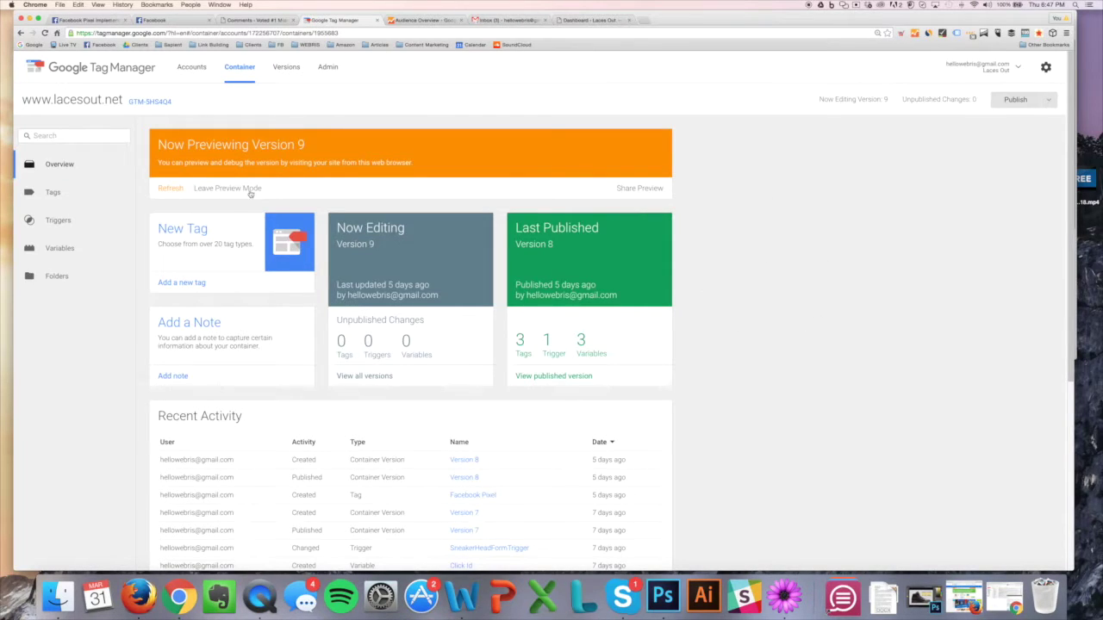
pyautogui.click(183, 283)
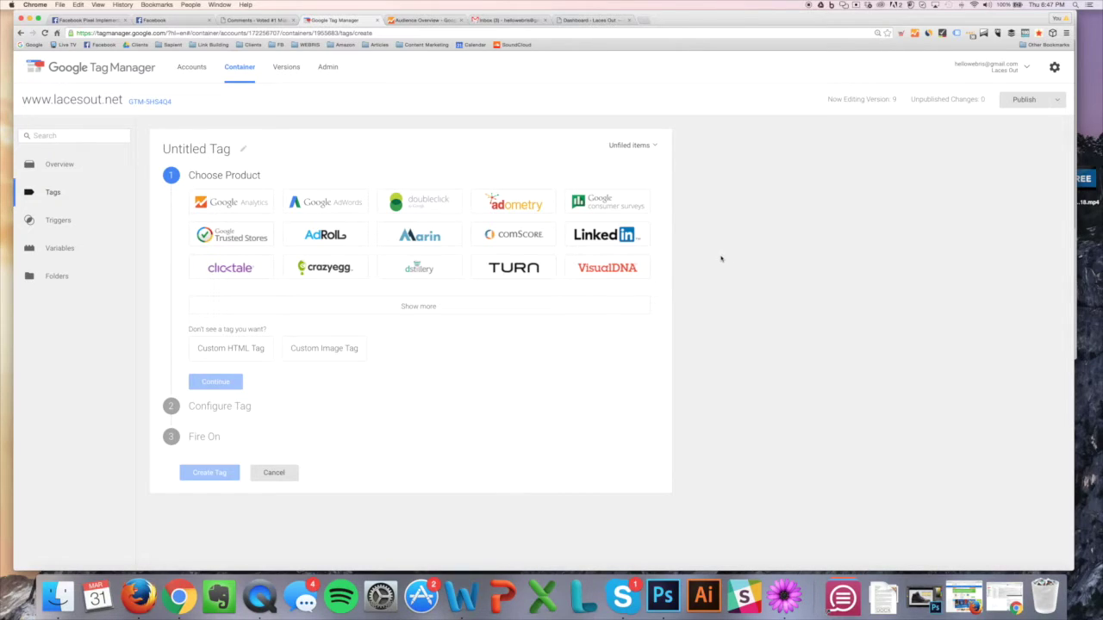
# Make the tag a Google Analytics Universal Analytics tag and focus its empty Tracking ID field.
pyautogui.click(255, 209)
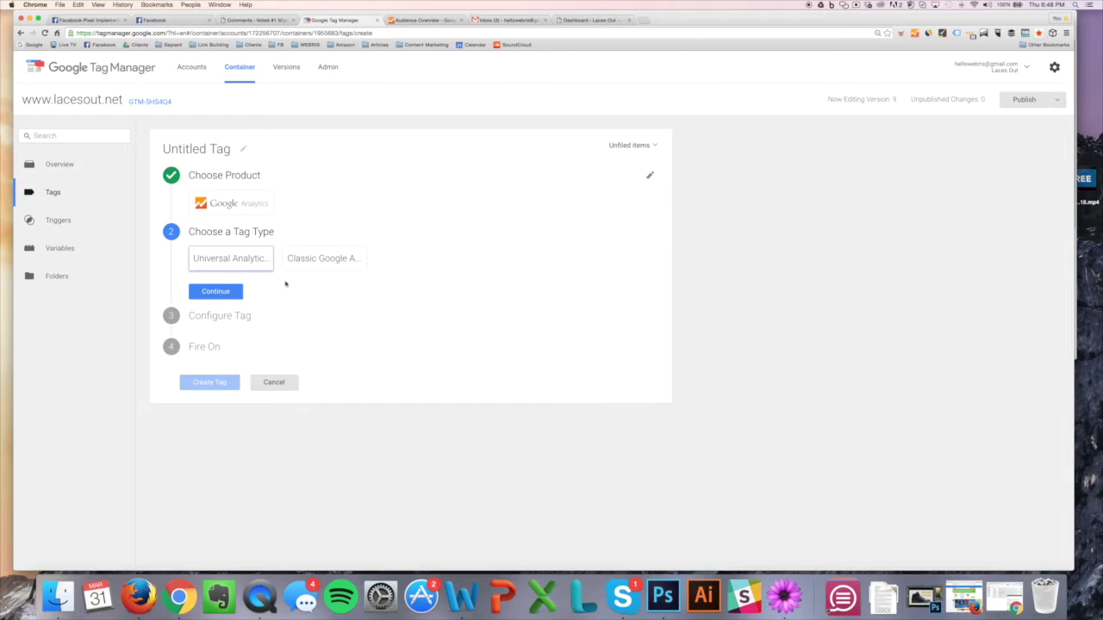
pyautogui.click(249, 266)
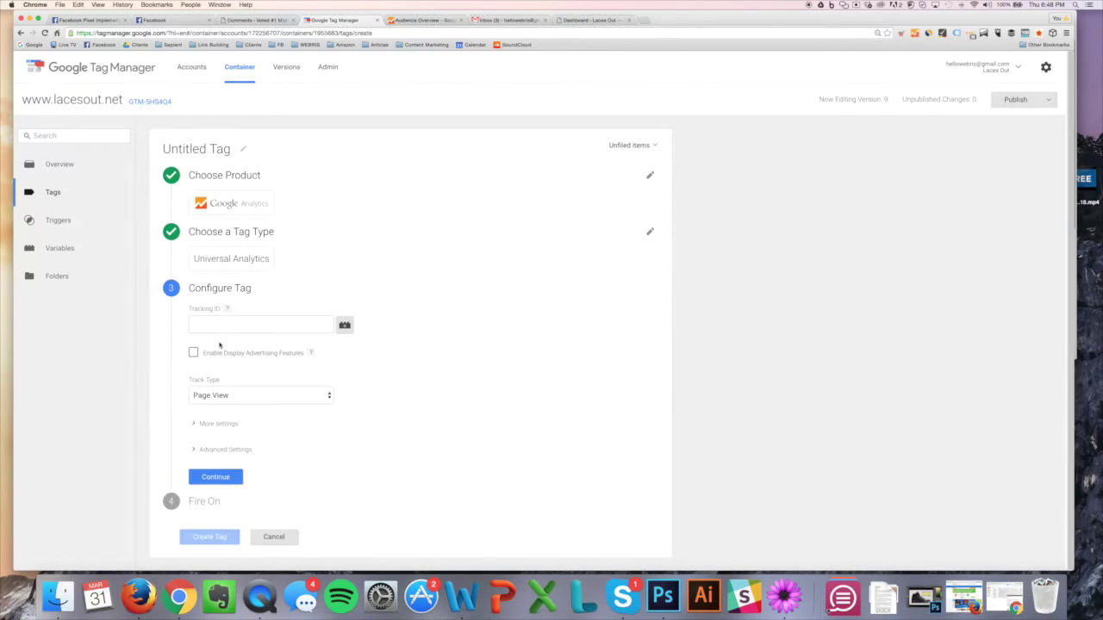
pyautogui.click(227, 324)
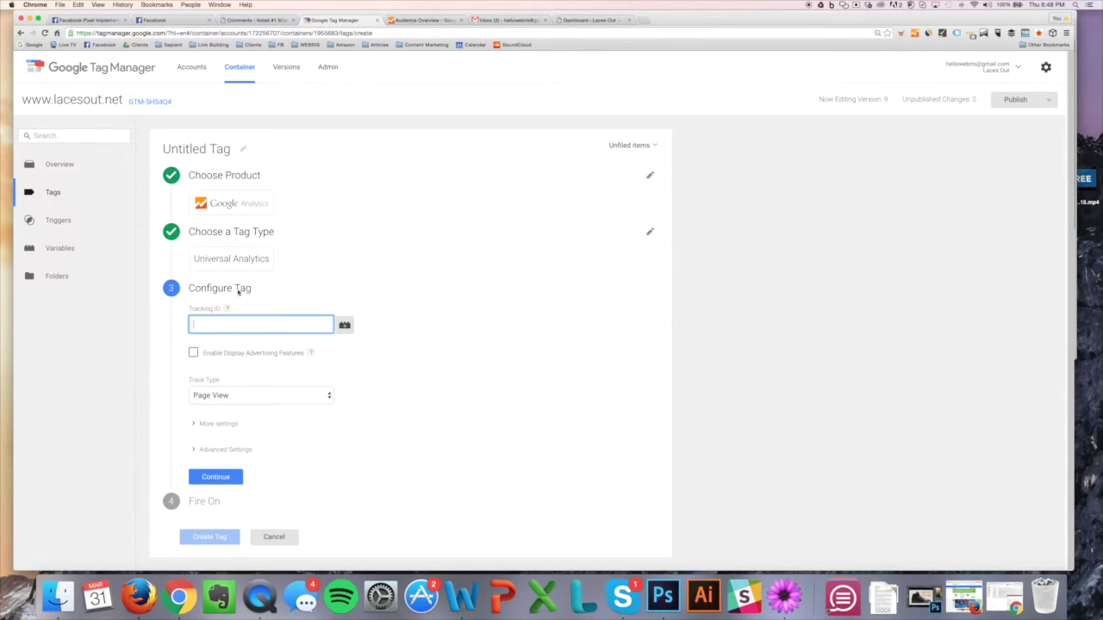
# In Google Analytics, go to Admin > Tracking Info > Tracking Code for the Laces Out property.
pyautogui.click(411, 20)
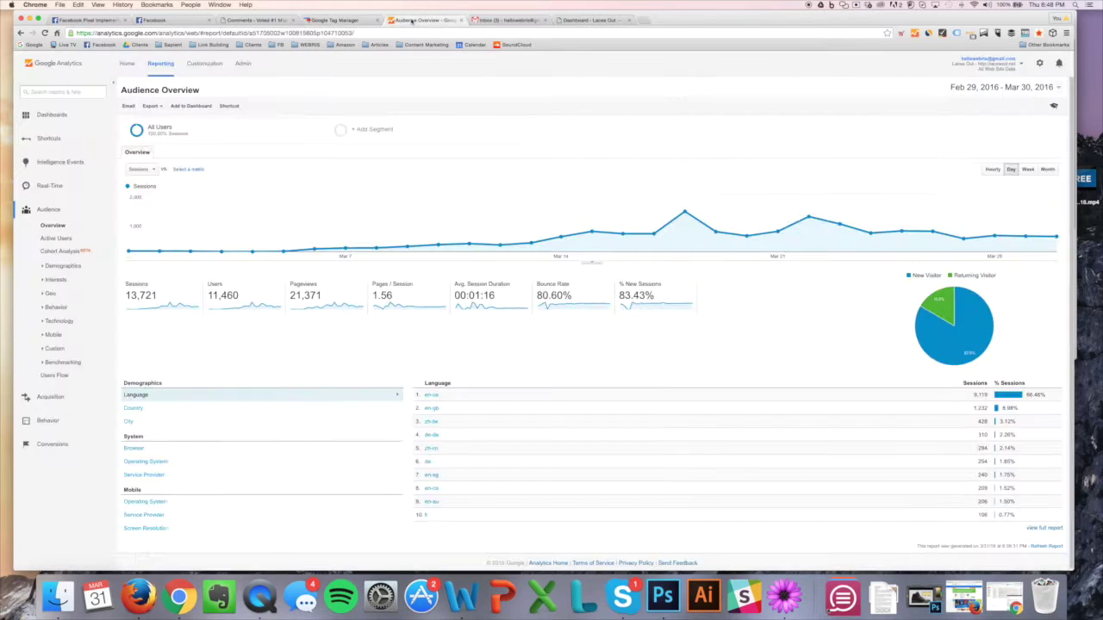
pyautogui.click(243, 64)
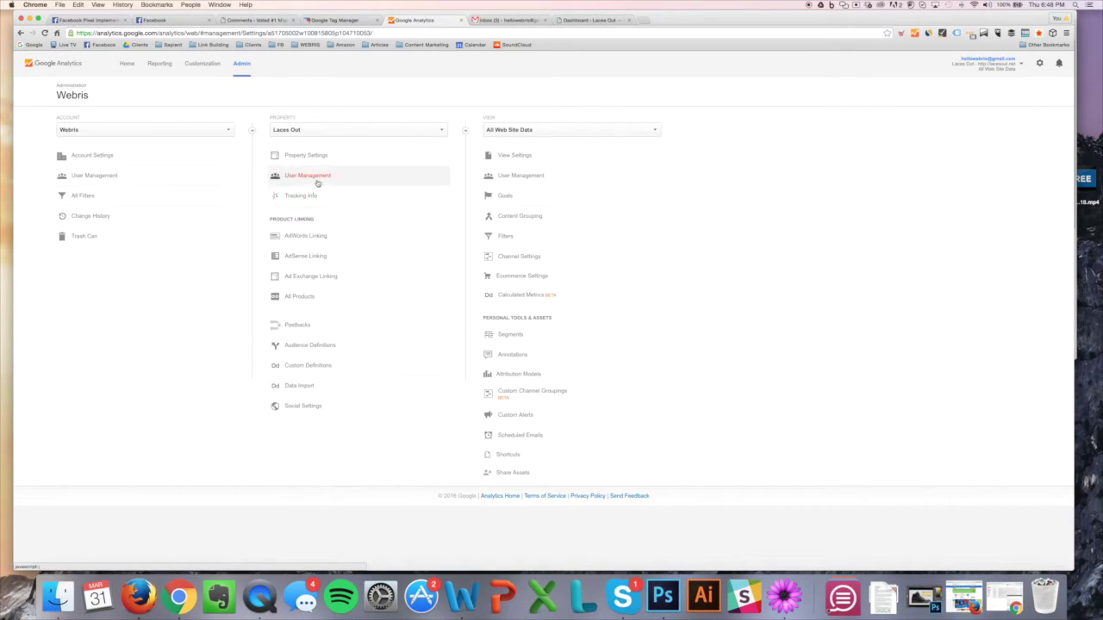
pyautogui.click(315, 195)
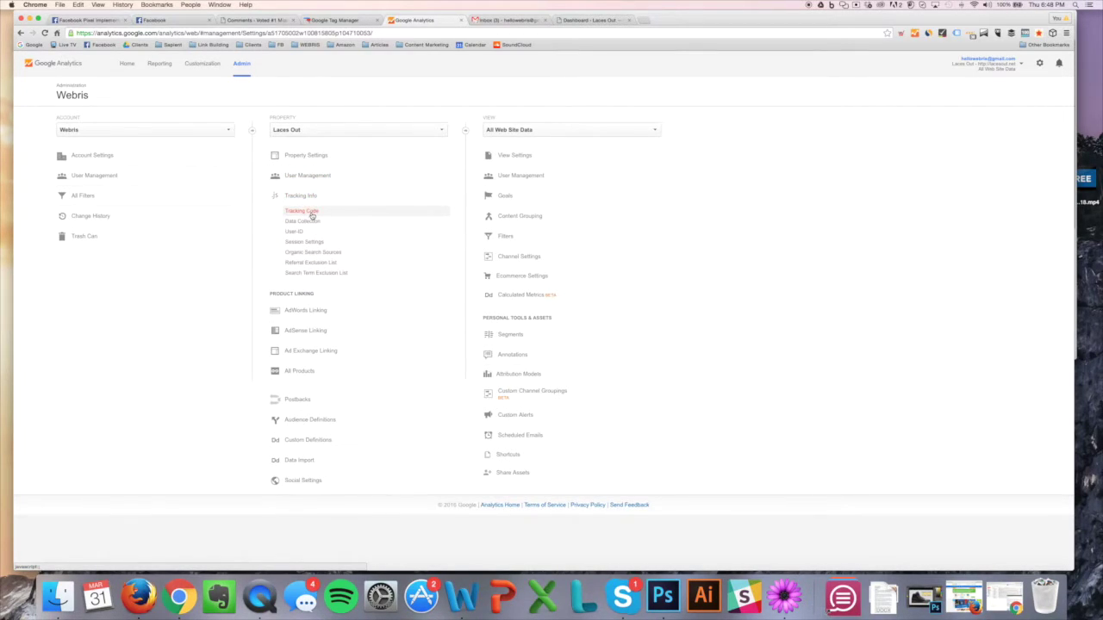
pyautogui.click(311, 211)
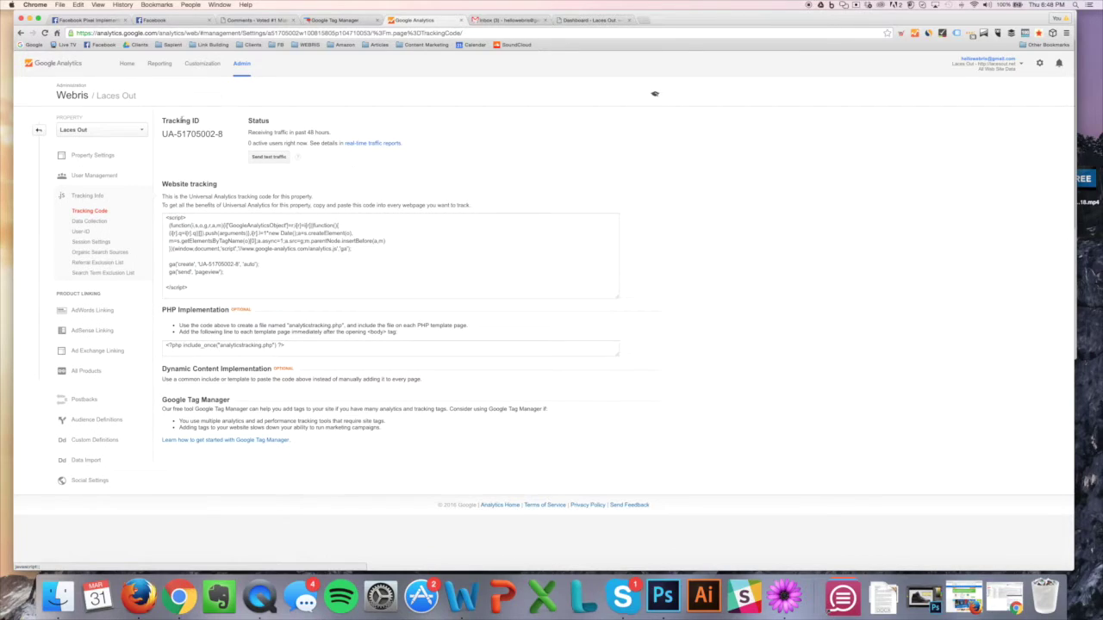
# Select just the property's tracking ID on the Tracking Code page and copy it.
pyautogui.moveTo(198, 300); pyautogui.dragTo(161, 241)
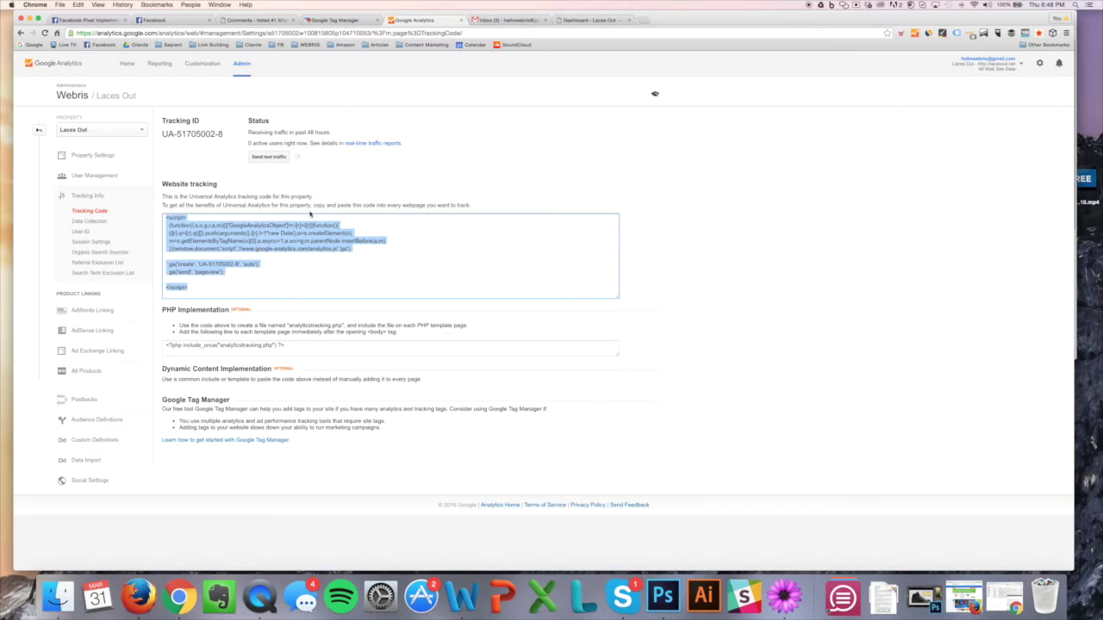
pyautogui.click(239, 212)
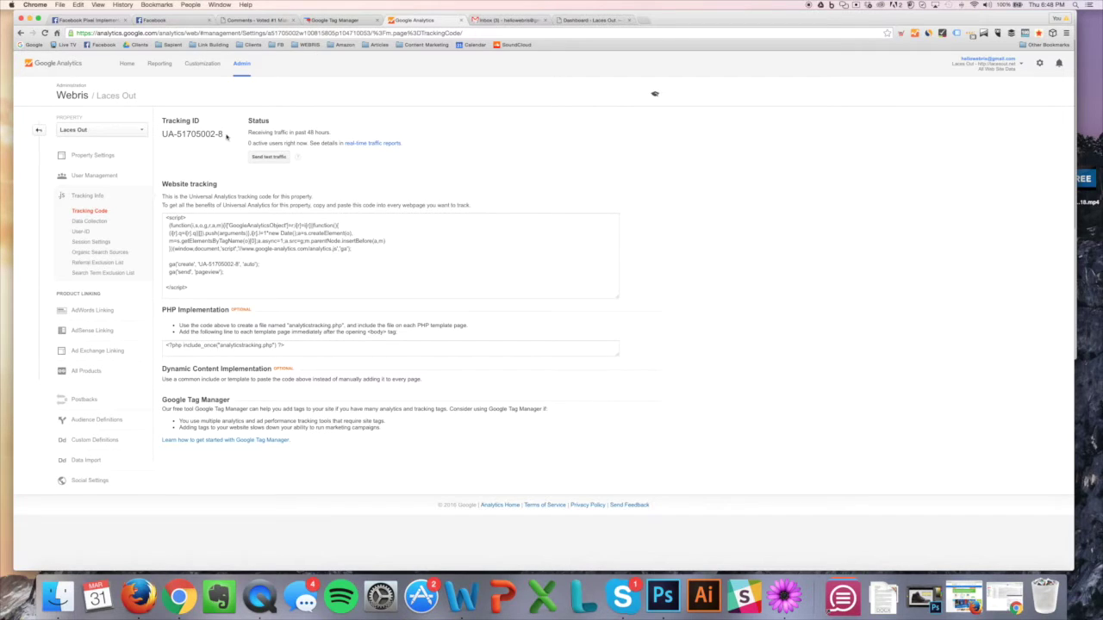
pyautogui.moveTo(225, 136); pyautogui.dragTo(164, 138)
pyautogui.press('super+c')
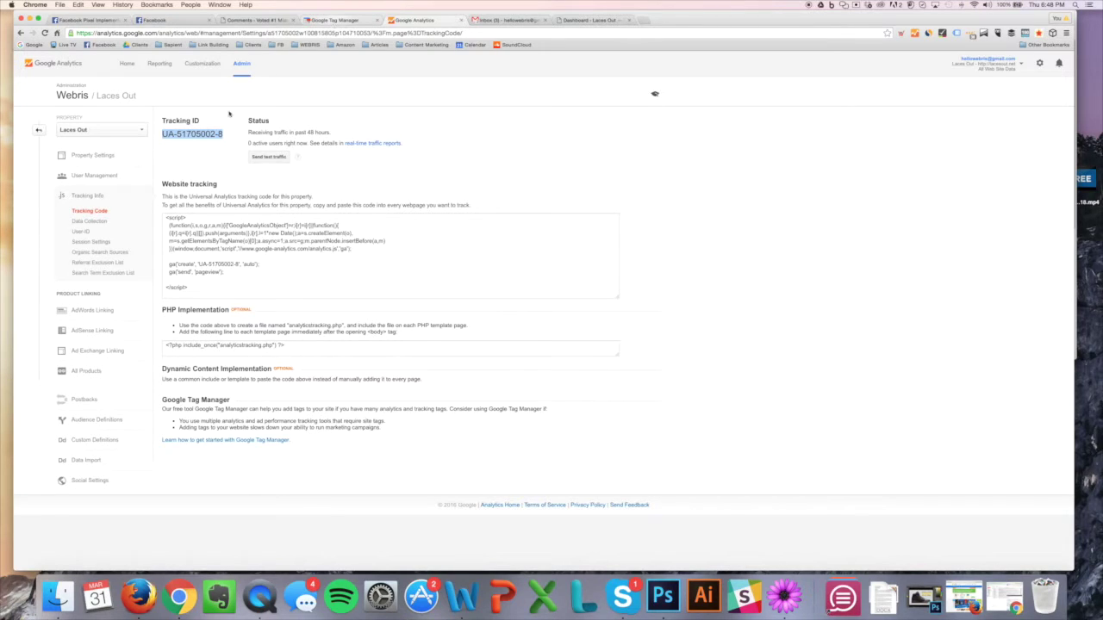
pyautogui.click(336, 19)
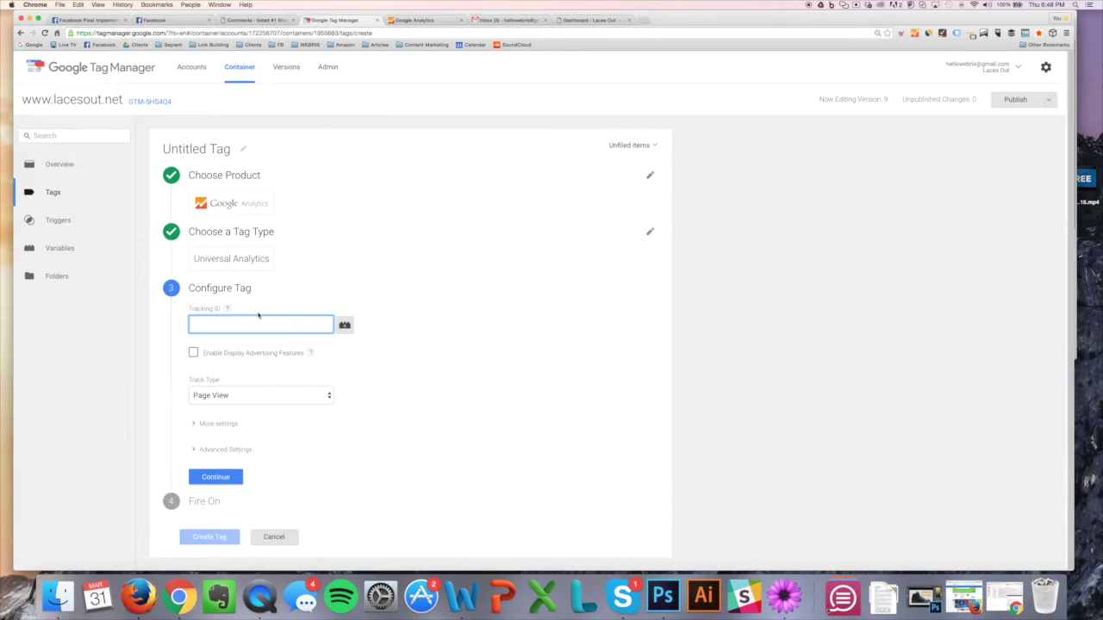
# Paste the tracking ID, keep Track Type Page View, and set the All Pages trigger.
pyautogui.press('super+v')
pyautogui.click(391, 410)
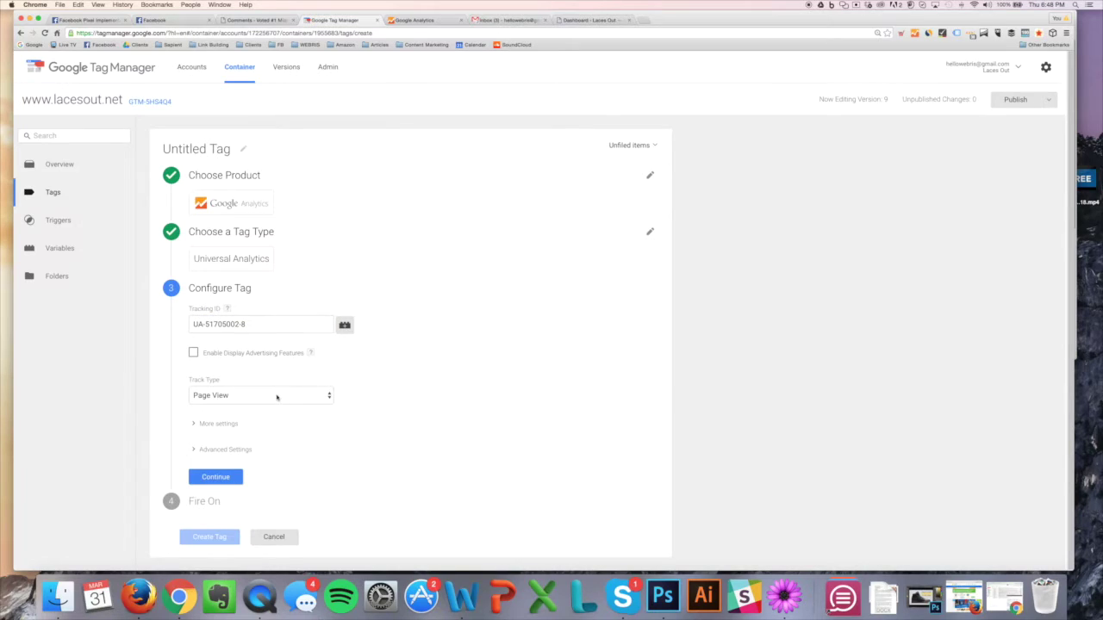
pyautogui.click(215, 476)
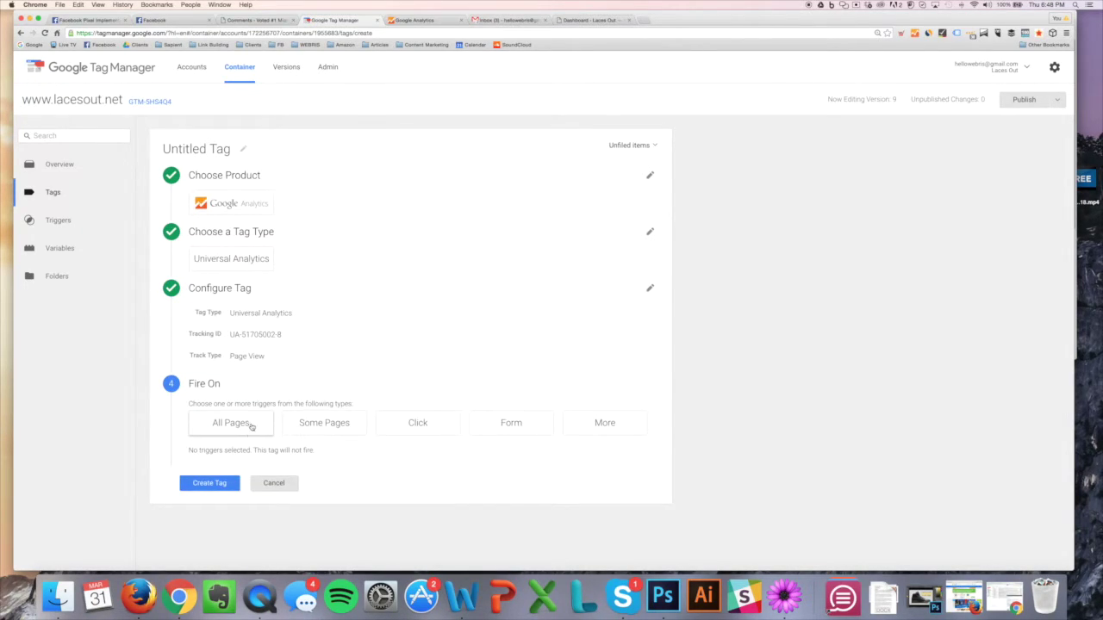
pyautogui.click(251, 426)
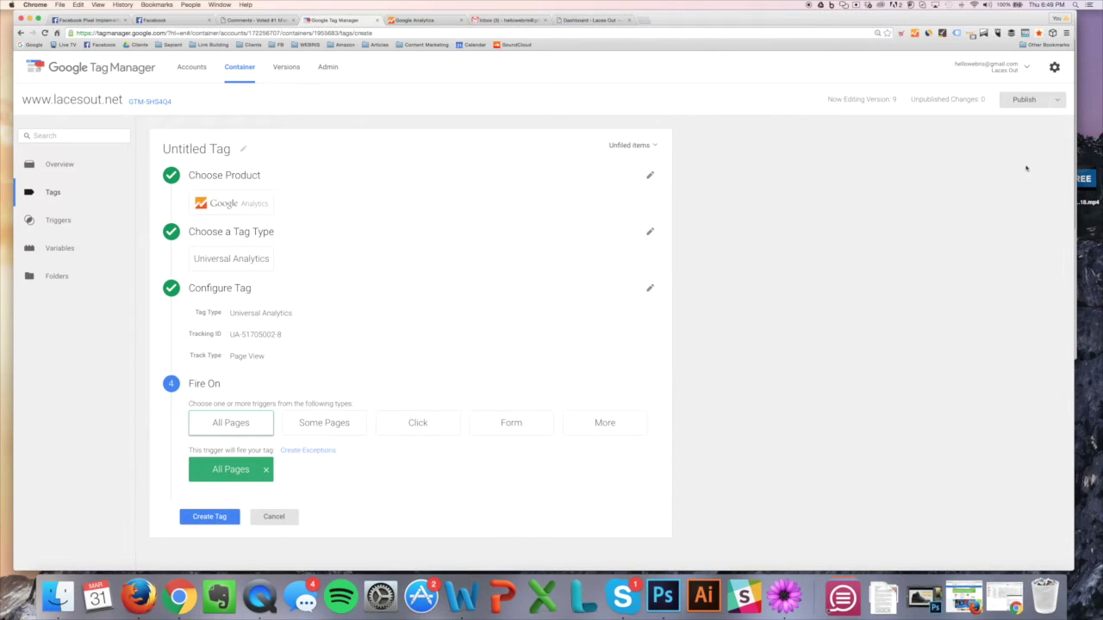
# Open the Publish menu and close it without publishing anything.
pyautogui.click(1058, 100)
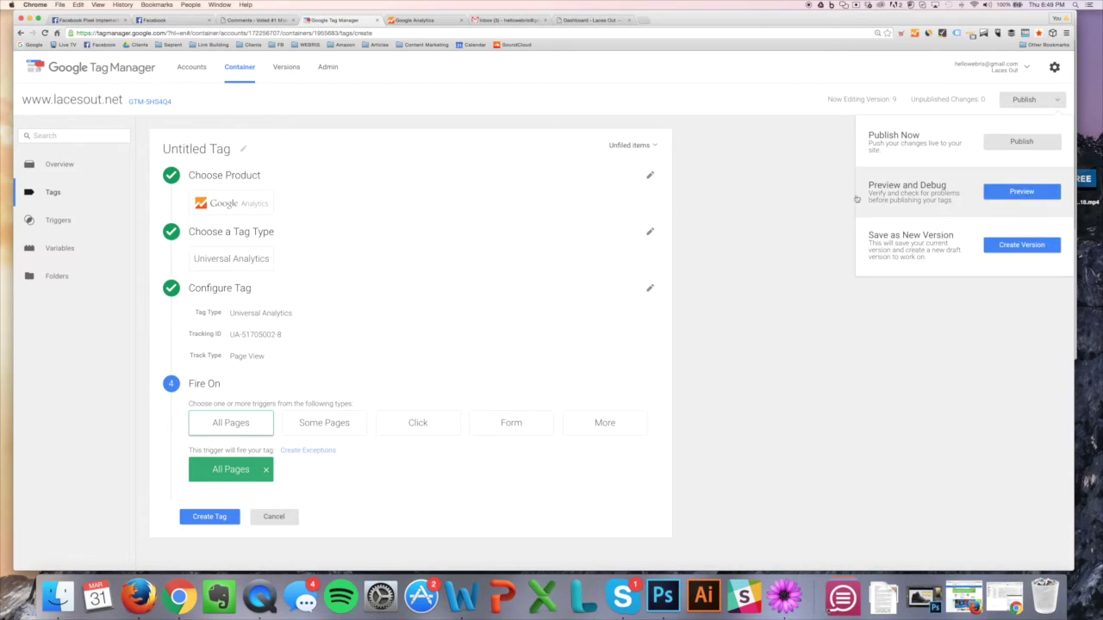
pyautogui.click(785, 192)
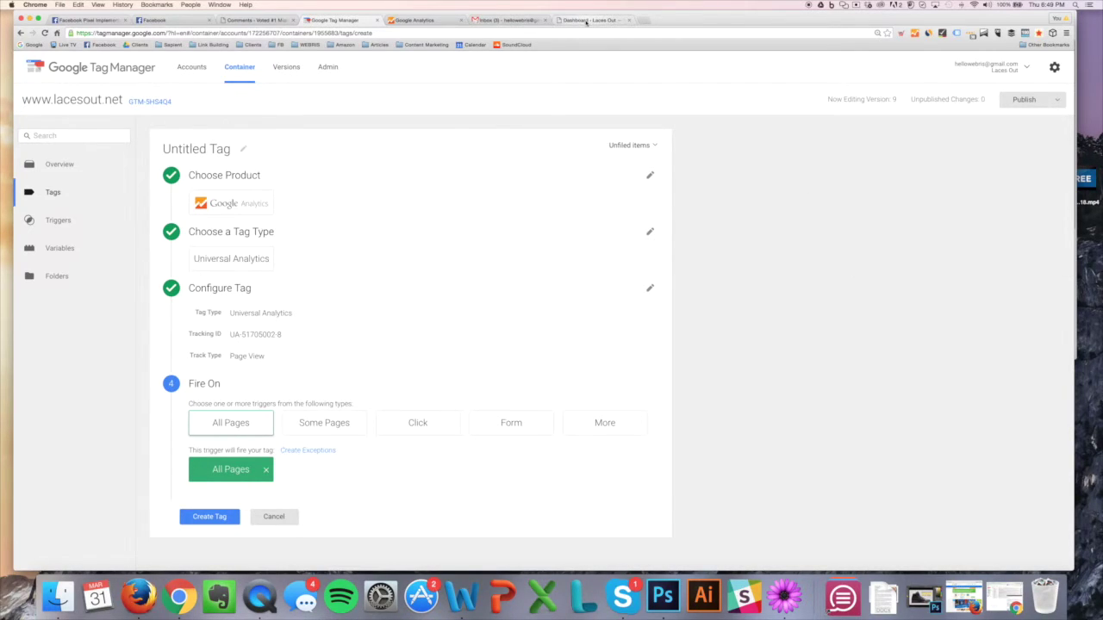
pyautogui.click(586, 20)
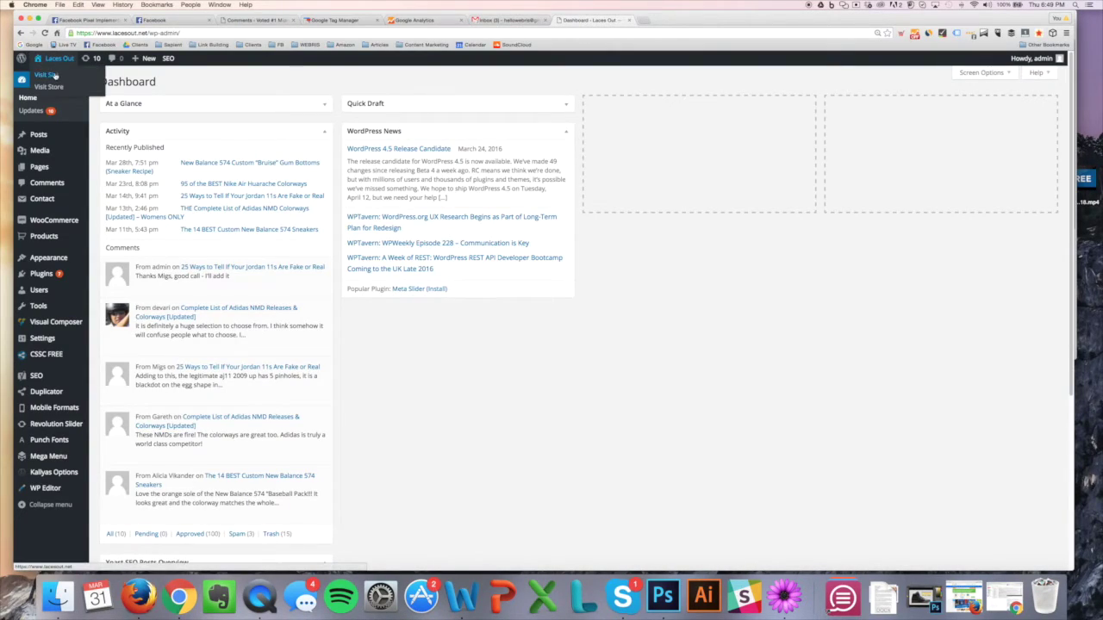
# Visit the live Laces Out site, enable Tag Assistant, and reload the page to analyse its tags.
pyautogui.click(54, 76)
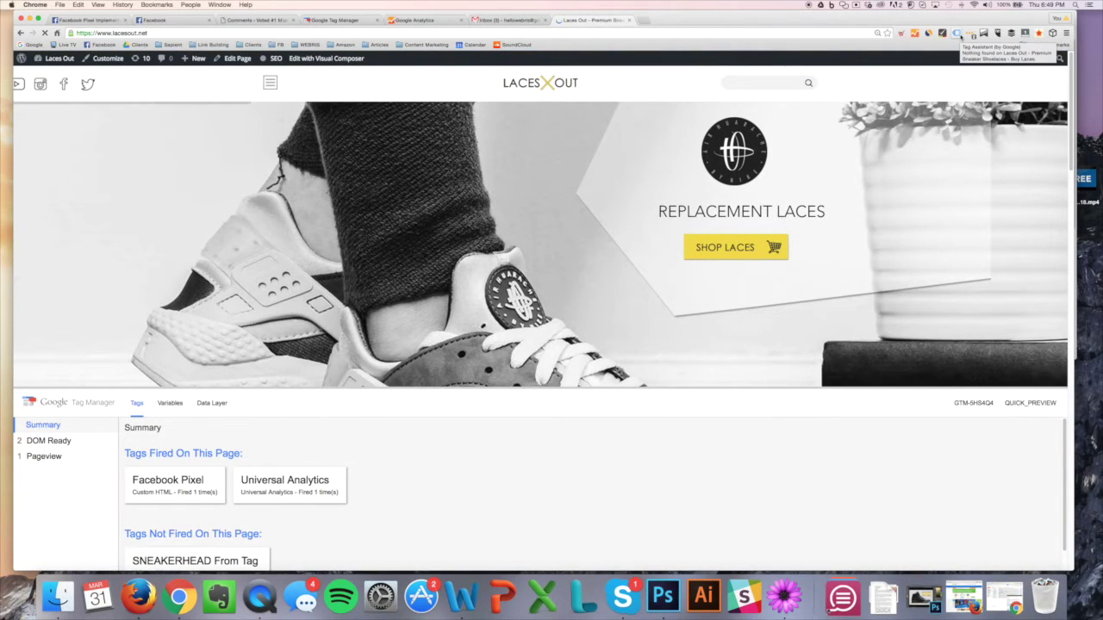
pyautogui.click(959, 34)
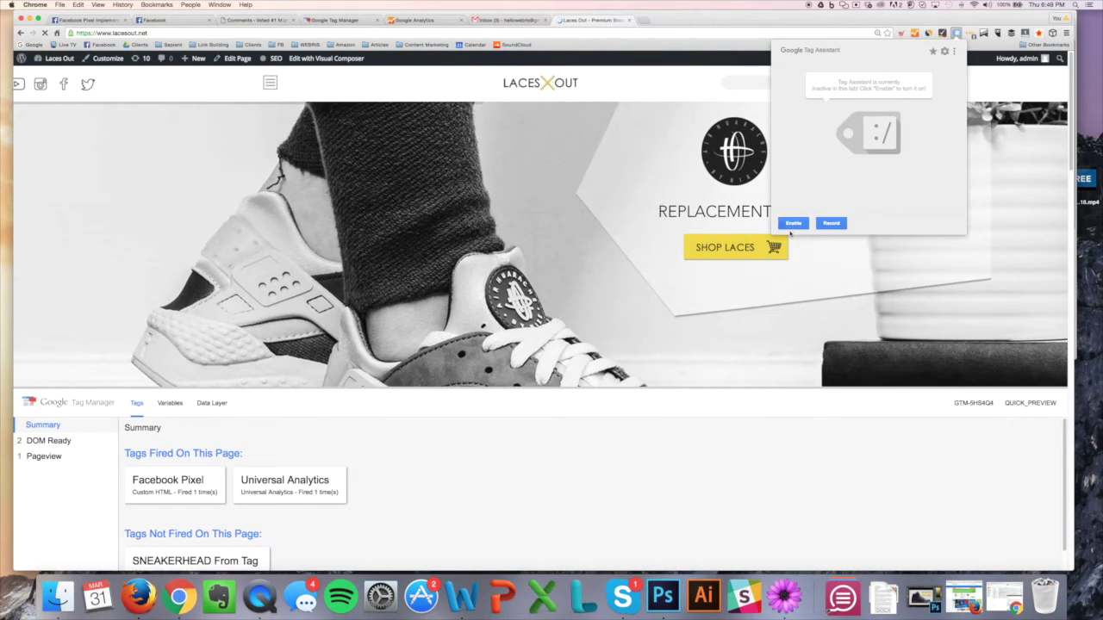
pyautogui.click(793, 223)
pyautogui.click(752, 35)
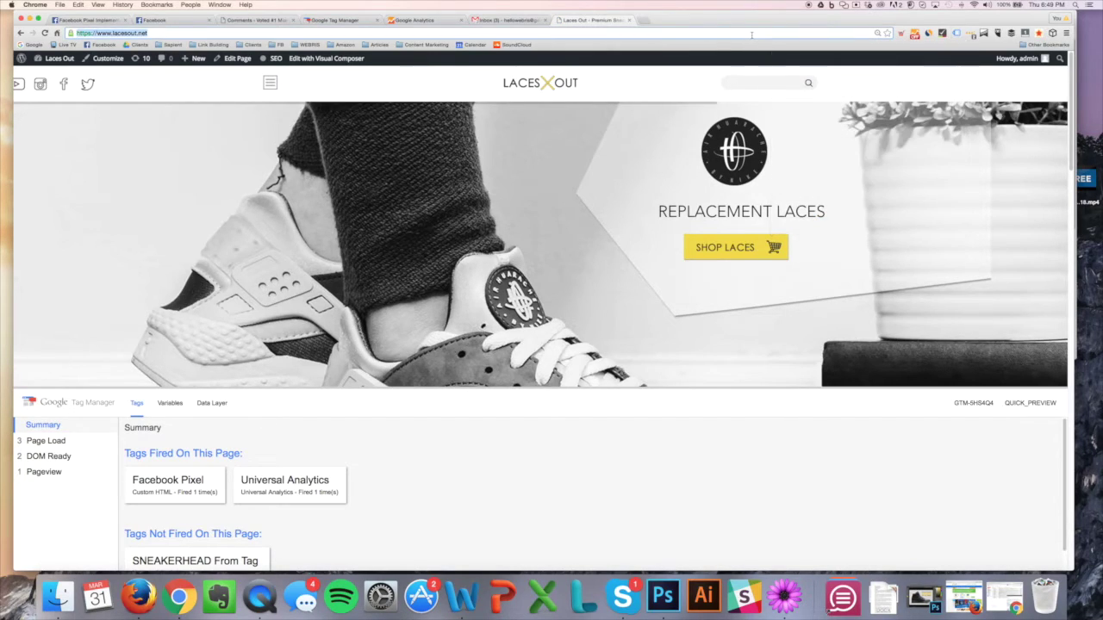
pyautogui.press('Return')
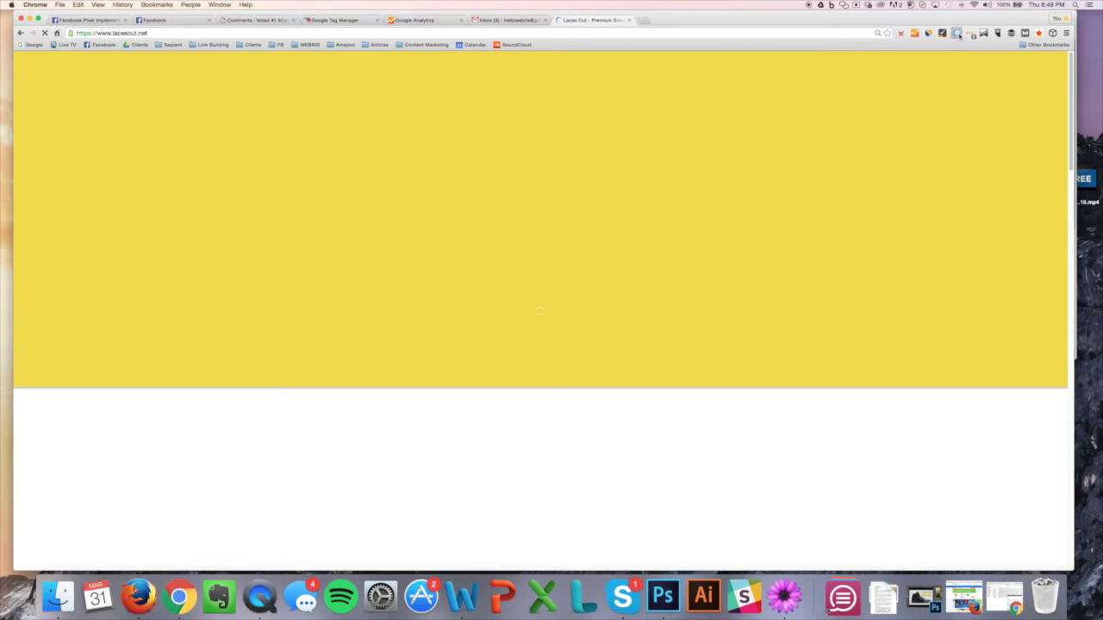
pyautogui.click(957, 33)
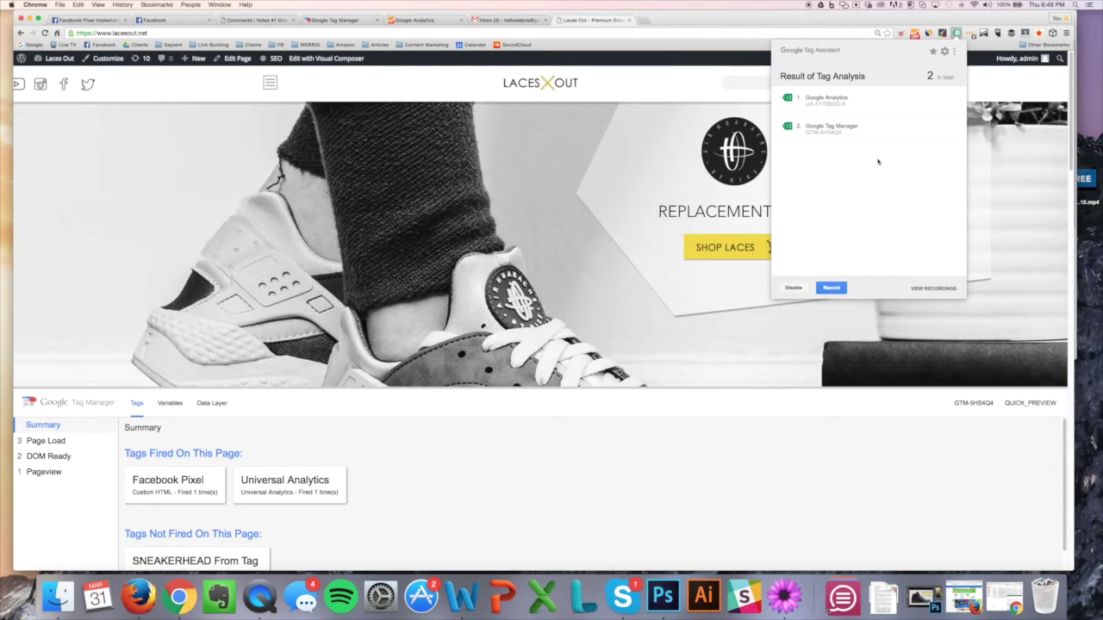
# Check that Tag Assistant lists Google Analytics and Tag Manager, then close the results and review the debug panel.
pyautogui.click(276, 402)
pyautogui.scroll(-3, 379, 482)
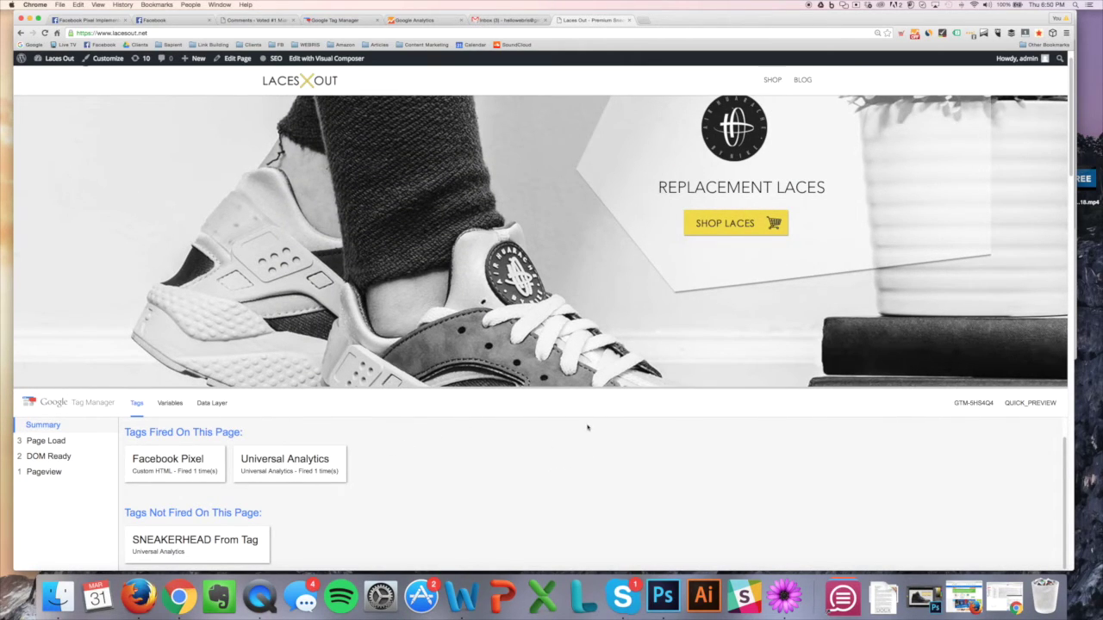
pyautogui.click(418, 19)
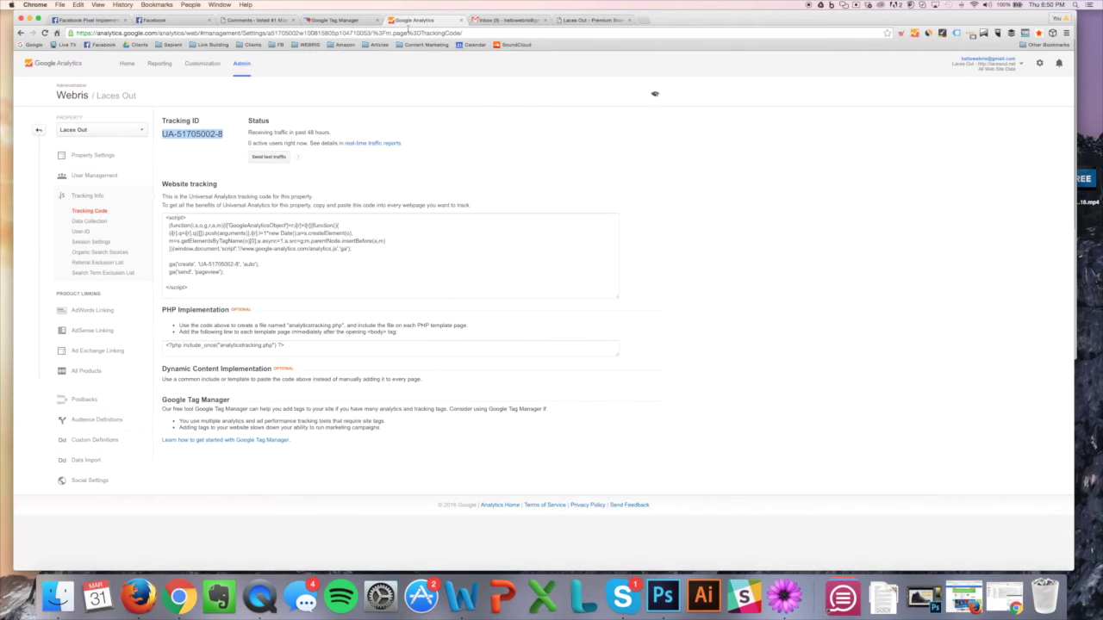
# Open Reporting > Real-Time > Overview in Google Analytics, showing 1 active user.
pyautogui.click(159, 63)
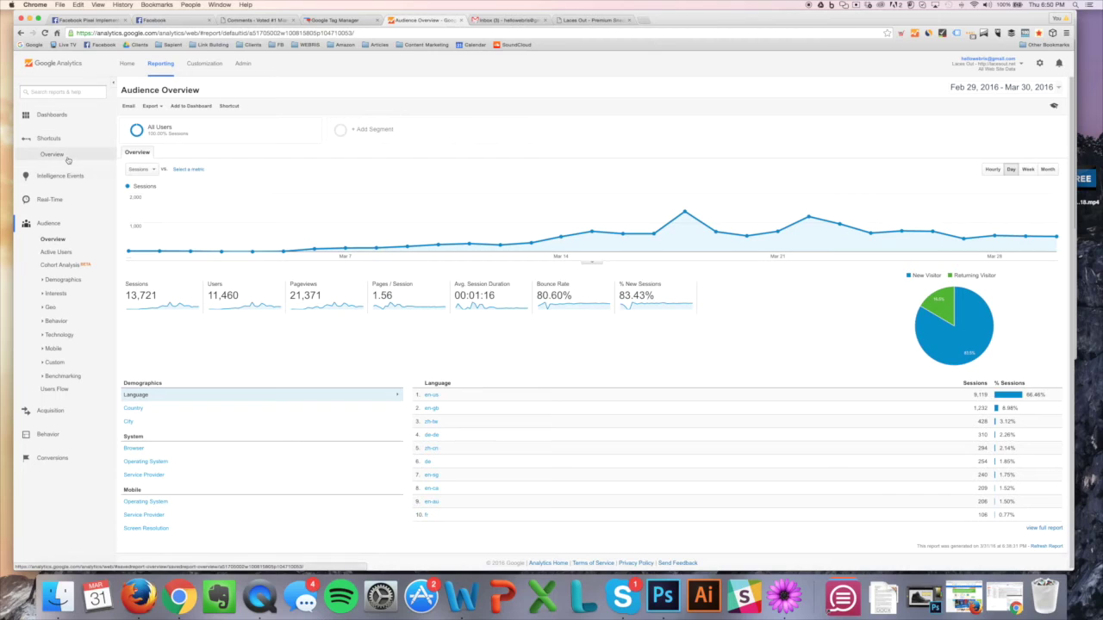
pyautogui.click(49, 199)
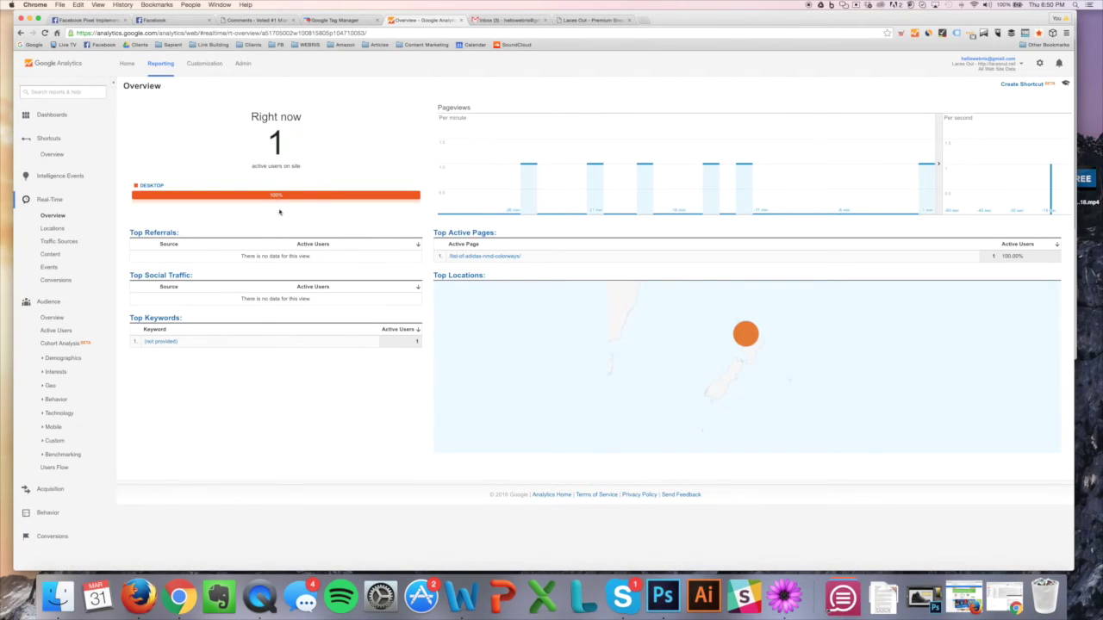
pyautogui.click(359, 19)
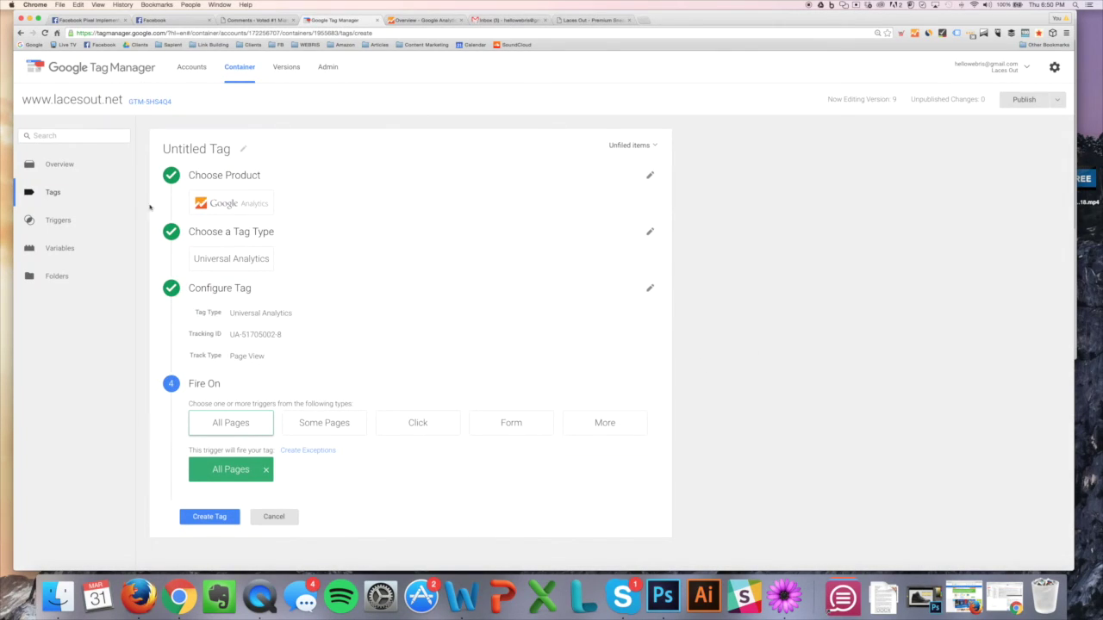
# Leave the Untitled Tag for the Tags list and discard its unsaved changes.
pyautogui.click(52, 192)
pyautogui.click(476, 162)
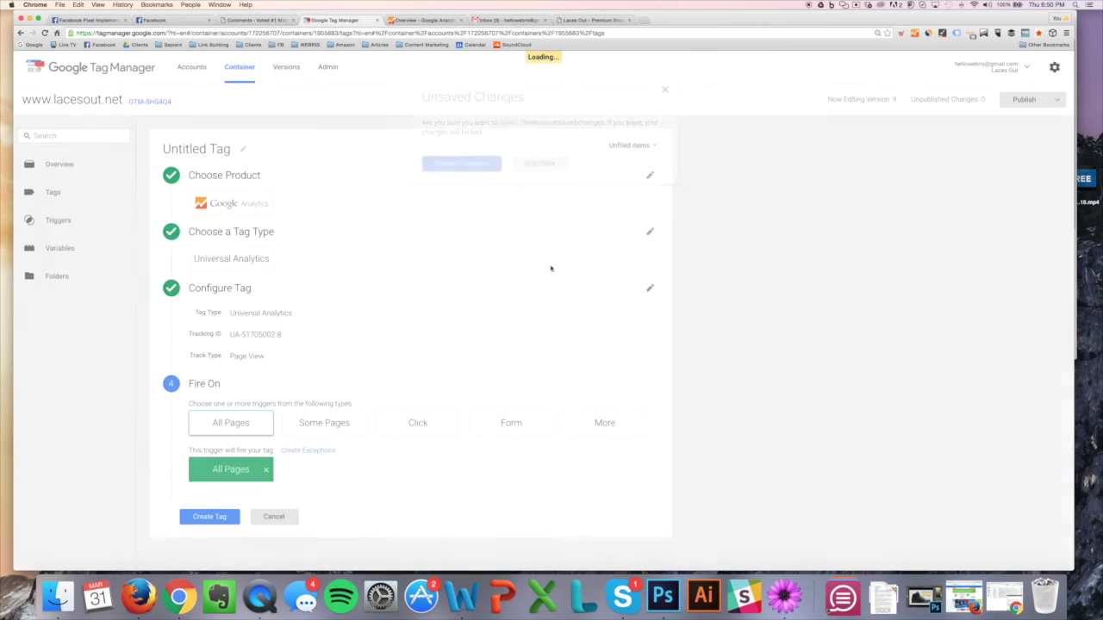